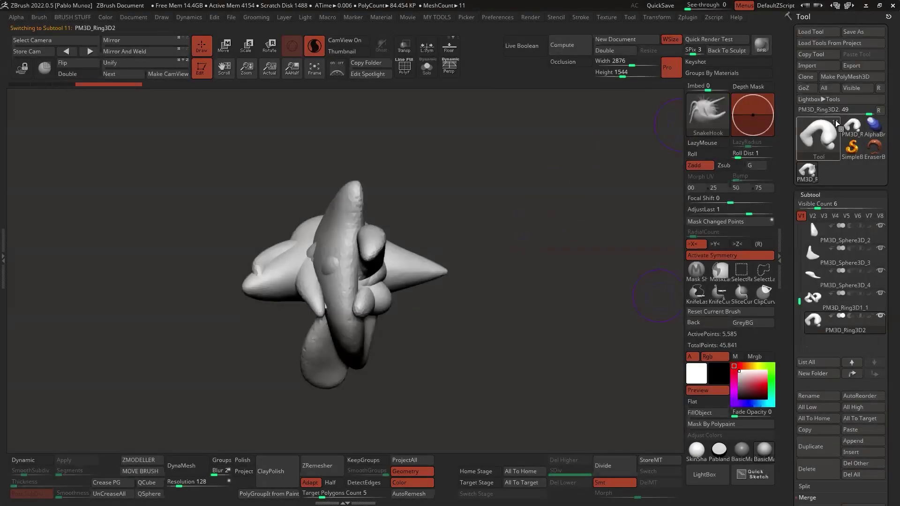
# - Switch to the PM3D_Ring3D1 tool and import an FBX file of separate meshes with FBX ExportImport
pyautogui.click(838, 123)
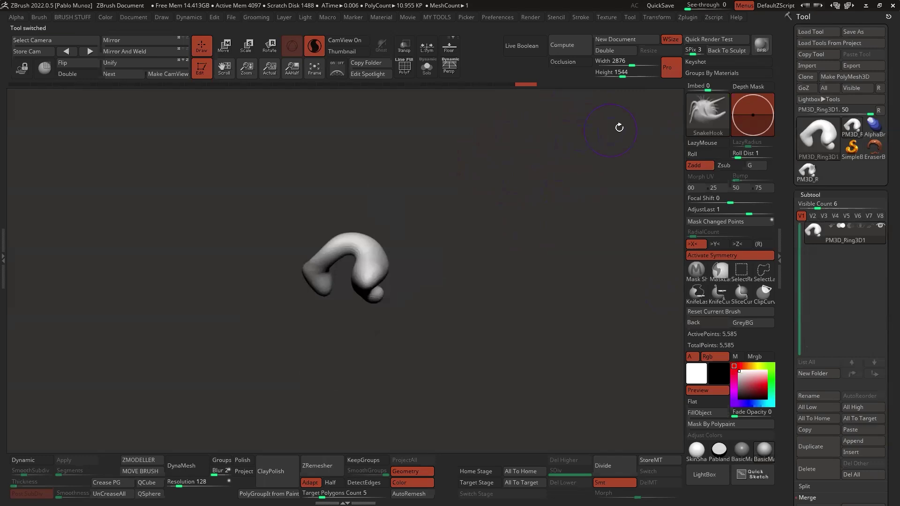
pyautogui.click(692, 17)
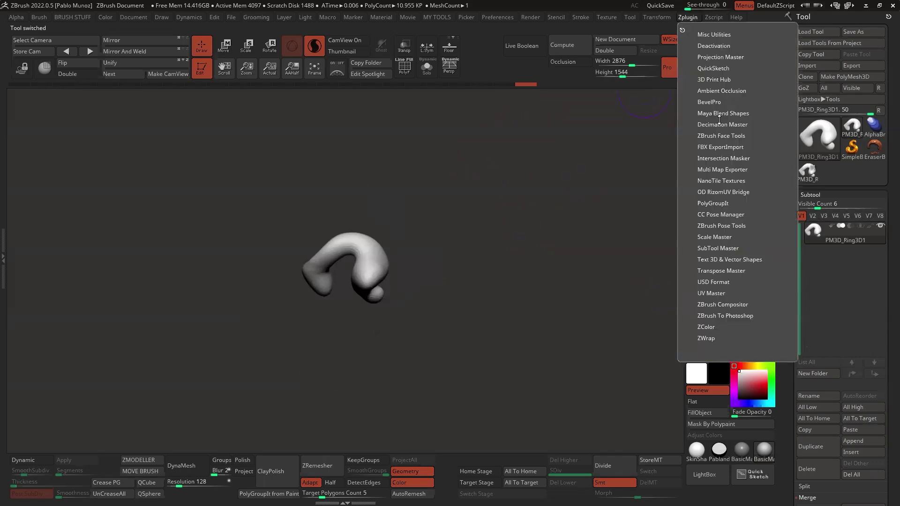
pyautogui.click(722, 147)
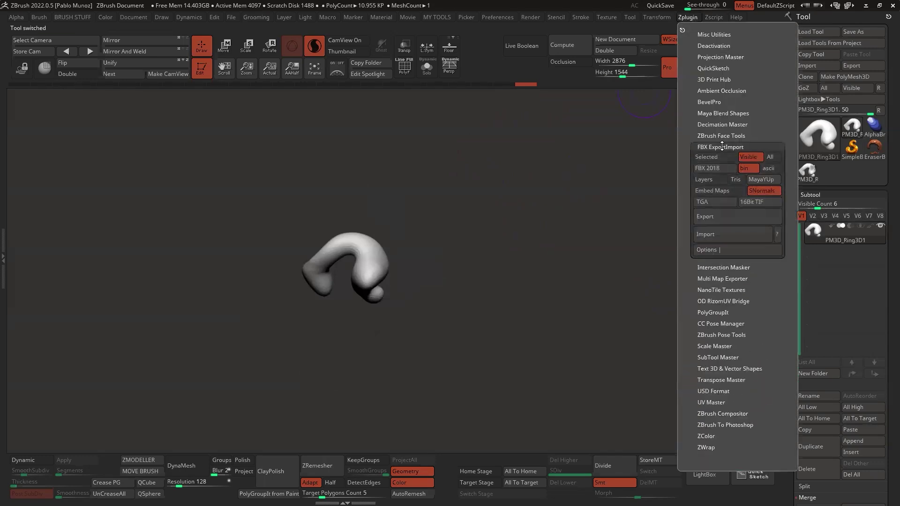
pyautogui.click(733, 232)
pyautogui.press('Escape')
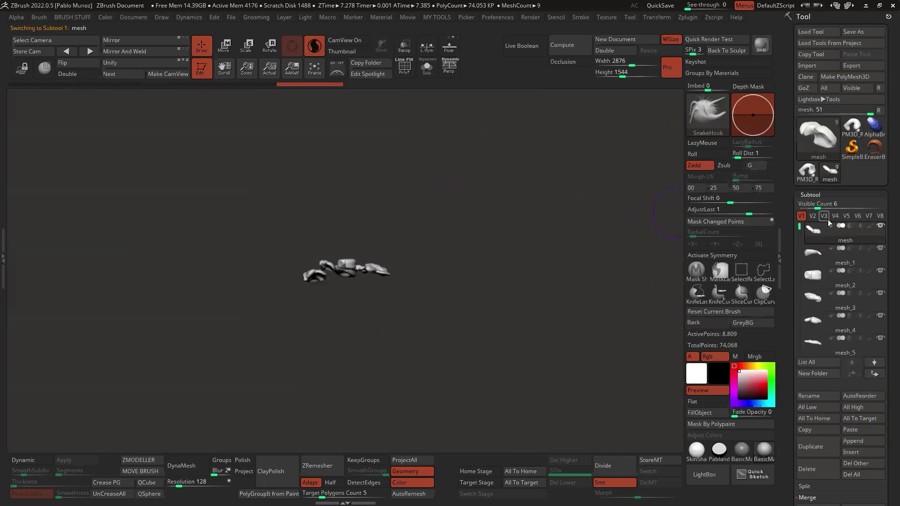
pyautogui.moveTo(499, 171); pyautogui.dragTo(492, 263)
pyautogui.press('f')
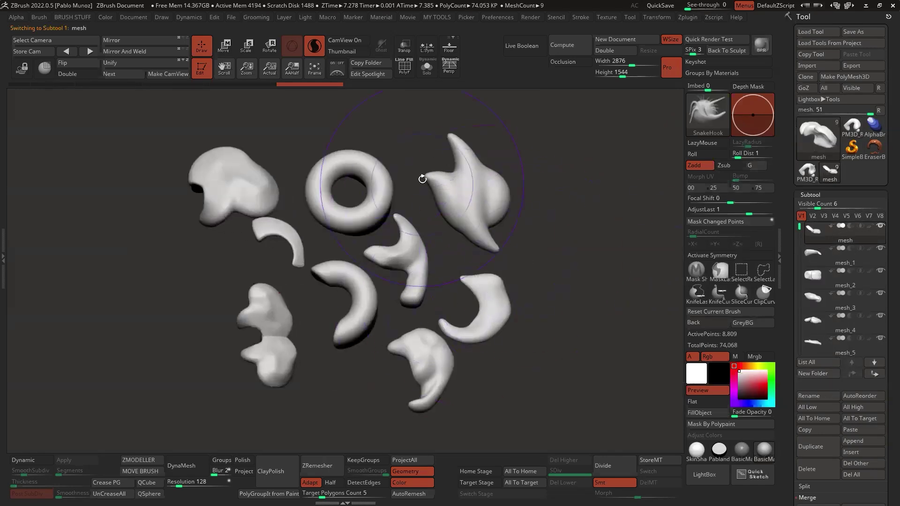
pyautogui.press('space')
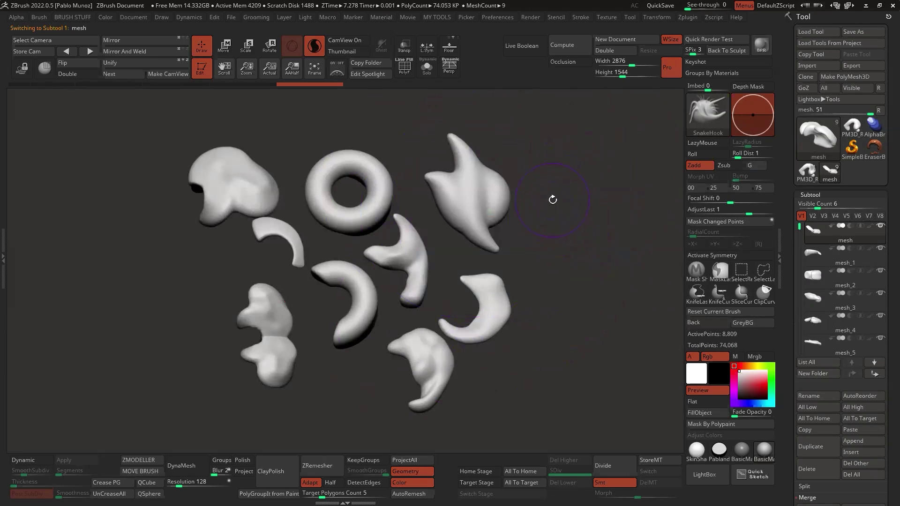
pyautogui.keyDown('alt'); pyautogui.moveTo(557, 183); pyautogui.dragTo(551, 185); pyautogui.keyUp('alt')
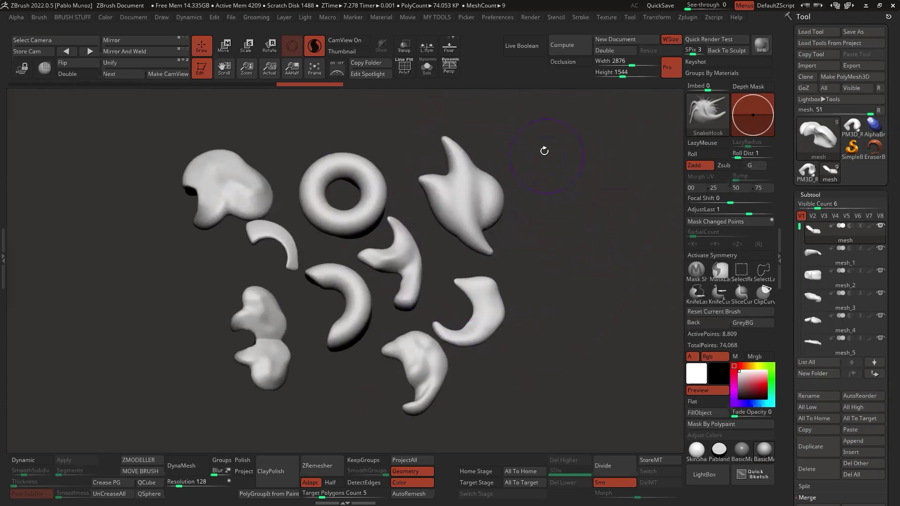
# - Turn on PolyFrame and choose the Move brush, with the three-pronged piece as the active subtool
pyautogui.click(404, 67)
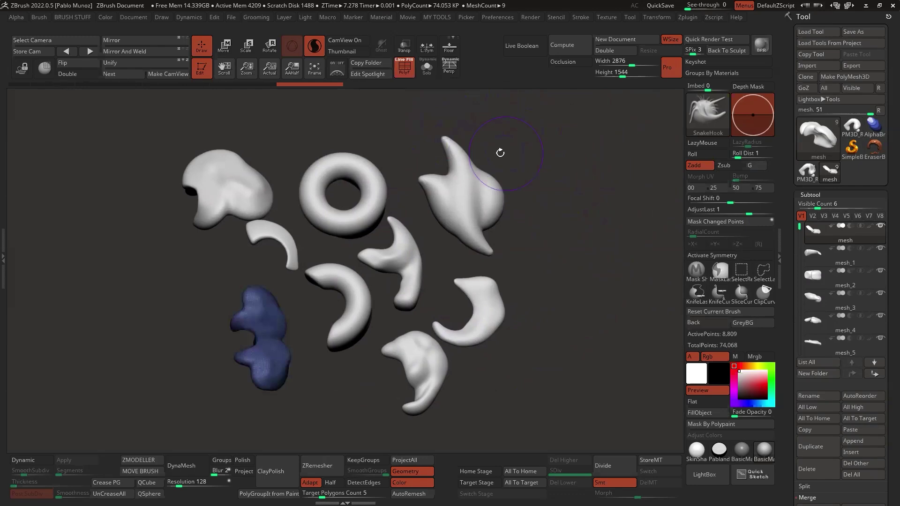
pyautogui.keyDown('ctrl'); pyautogui.moveTo(477, 186); pyautogui.dragTo(492, 171, button='right'); pyautogui.keyUp('ctrl')
pyautogui.keyDown('alt'); pyautogui.click(527, 193); pyautogui.keyUp('alt')
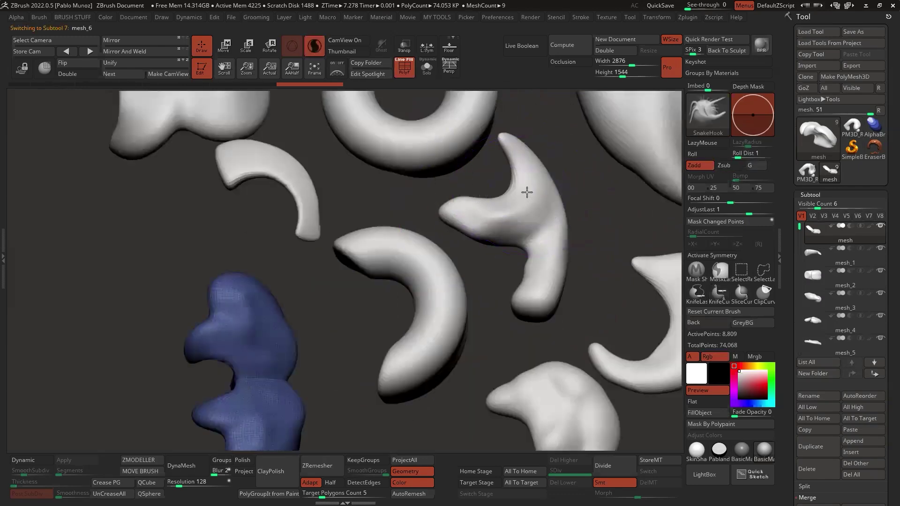
pyautogui.press('b')
pyautogui.press('h')
pyautogui.press('b')
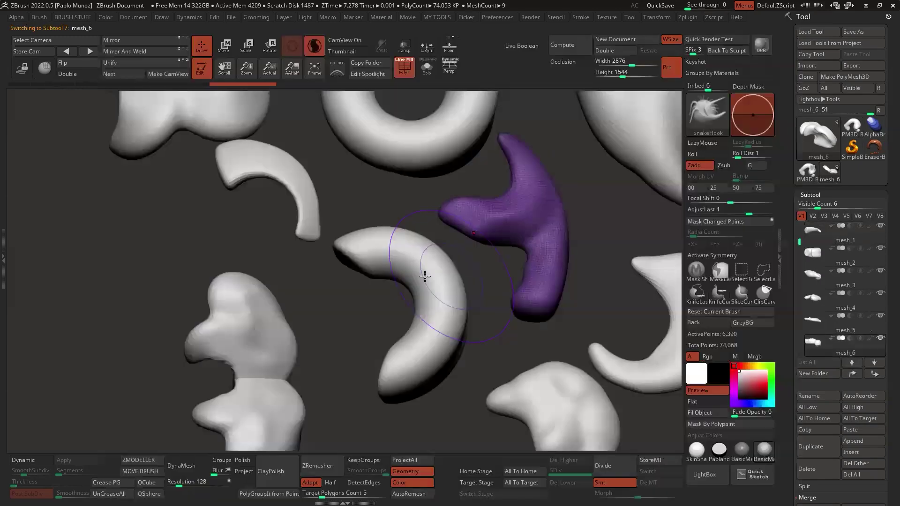
pyautogui.press('b')
pyautogui.press('m')
pyautogui.press('v')
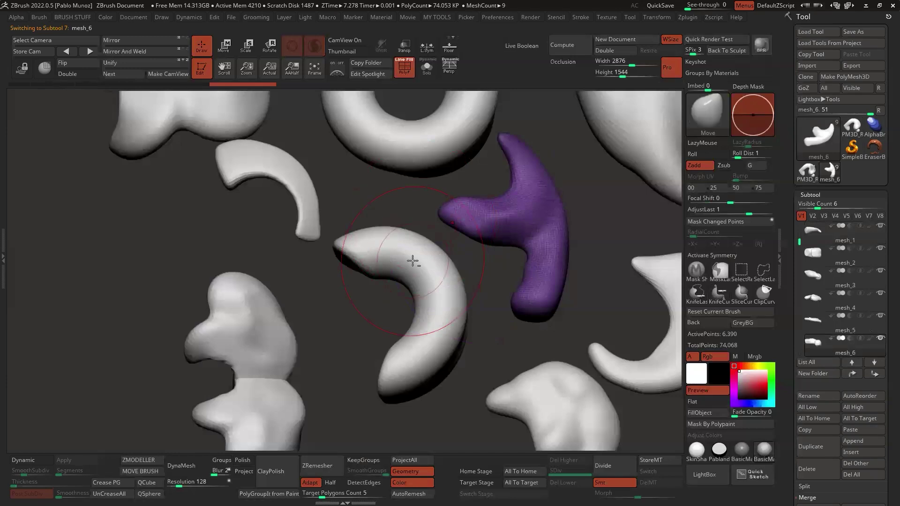
# - Make the imported pieces active one after another to examine them as individual subtools
pyautogui.keyDown('alt'); pyautogui.click(427, 255); pyautogui.keyUp('alt')
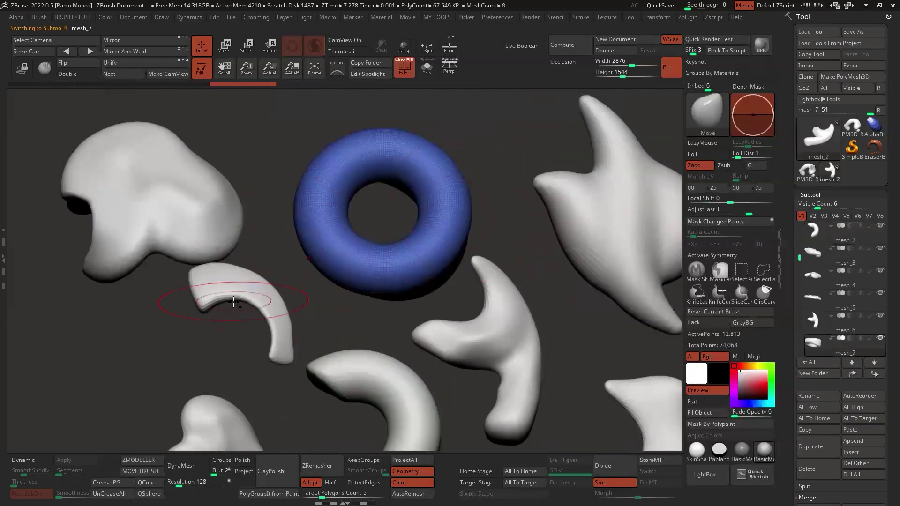
pyautogui.keyDown('alt'); pyautogui.click(212, 287); pyautogui.keyUp('alt')
pyautogui.keyDown('alt'); pyautogui.click(172, 209); pyautogui.keyUp('alt')
pyautogui.keyDown('alt'); pyautogui.moveTo(463, 278); pyautogui.dragTo(306, 240); pyautogui.keyUp('alt')
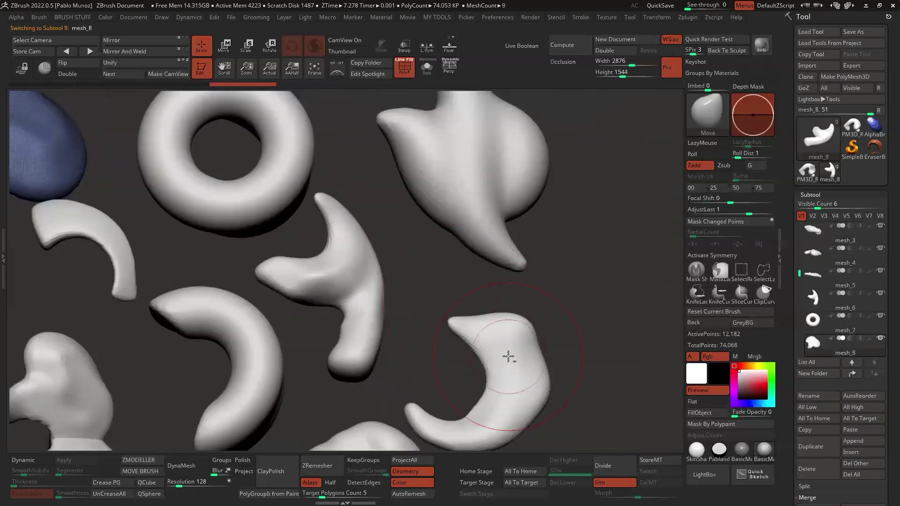
pyautogui.keyDown('alt'); pyautogui.click(508, 358); pyautogui.keyUp('alt')
pyautogui.keyDown('alt'); pyautogui.click(477, 196); pyautogui.keyUp('alt')
pyautogui.keyDown('alt'); pyautogui.moveTo(587, 211); pyautogui.dragTo(496, 259); pyautogui.keyUp('alt')
pyautogui.keyDown('alt'); pyautogui.click(496, 259); pyautogui.keyUp('alt')
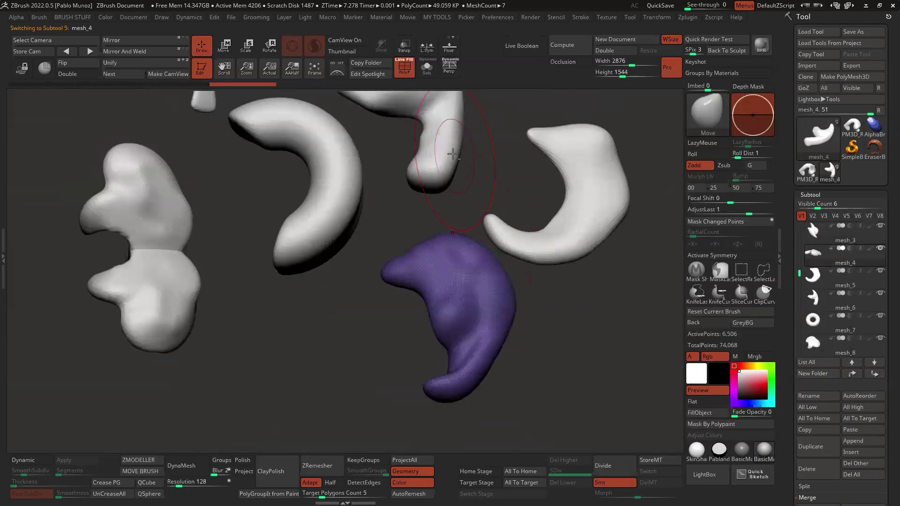
pyautogui.keyDown('alt'); pyautogui.click(446, 173); pyautogui.keyUp('alt')
pyautogui.press('f')
pyautogui.moveTo(595, 213); pyautogui.dragTo(548, 213)
pyautogui.scroll(5, 841, 253)
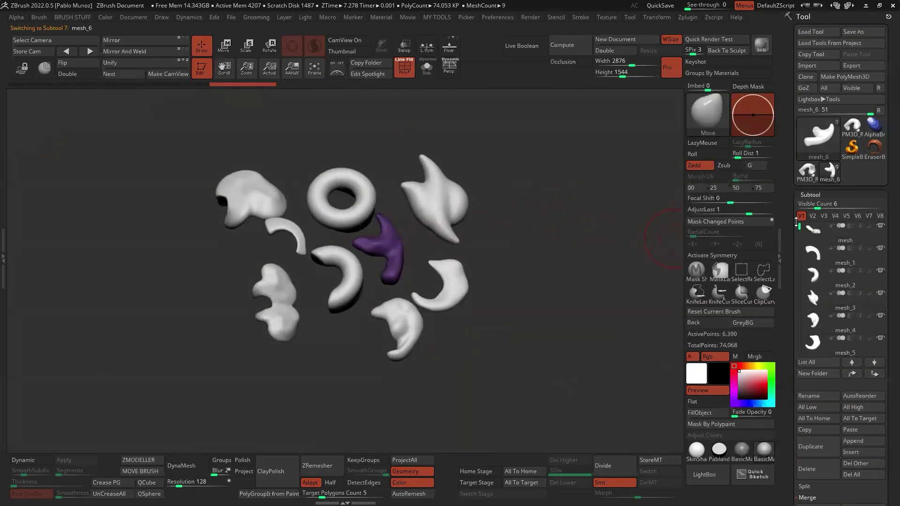
# - Merge all visible imported subtools, starting from the first one, and switch to the merged tool
pyautogui.click(840, 231)
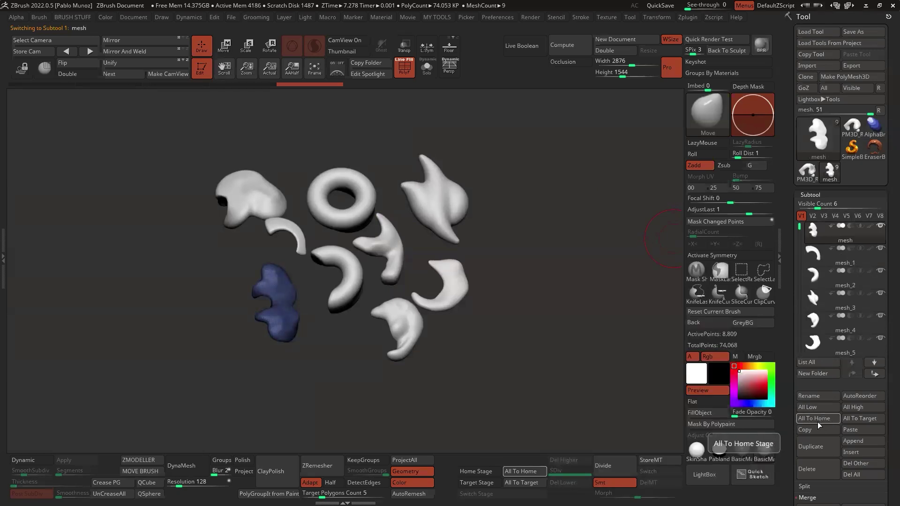
pyautogui.scroll(-1, 798, 422)
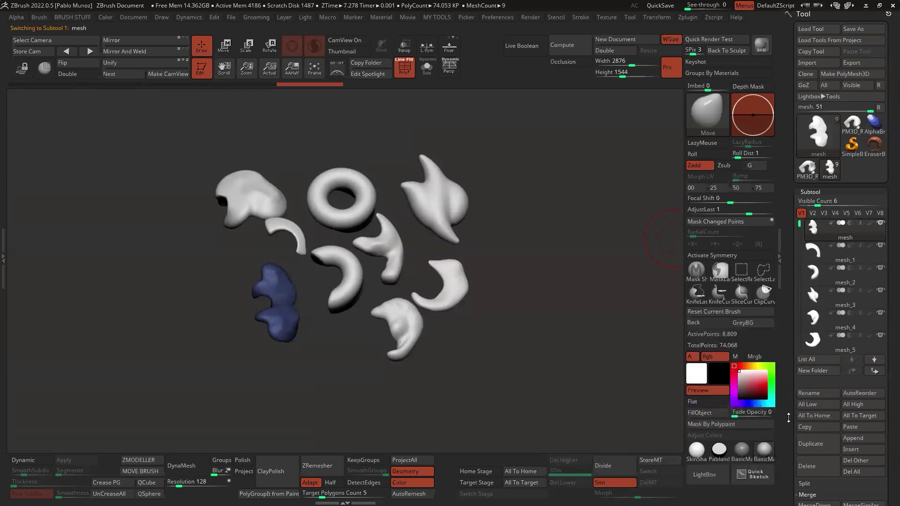
pyautogui.scroll(-3, 788, 417)
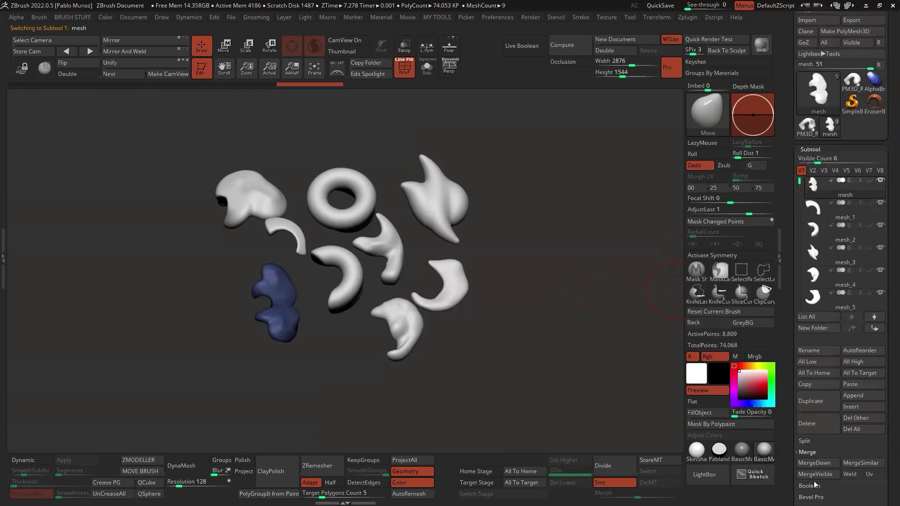
pyautogui.click(815, 473)
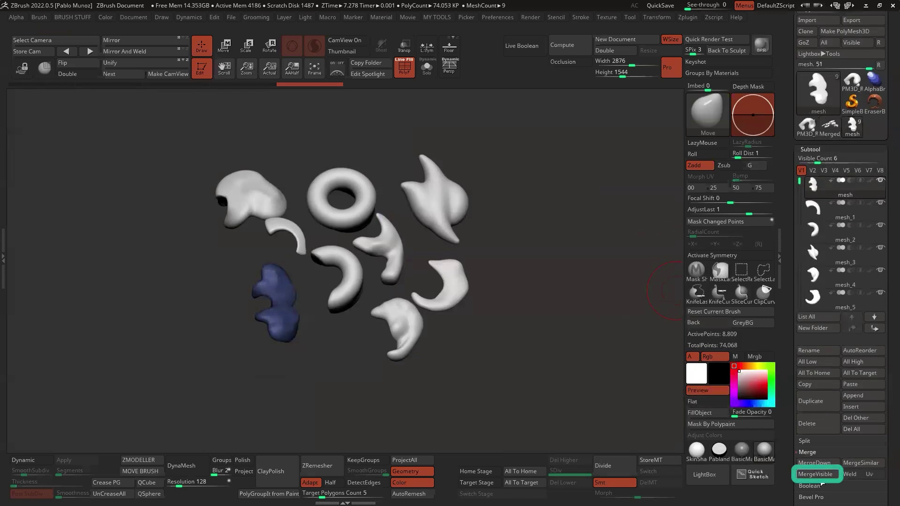
pyautogui.moveTo(470, 210); pyautogui.dragTo(458, 177)
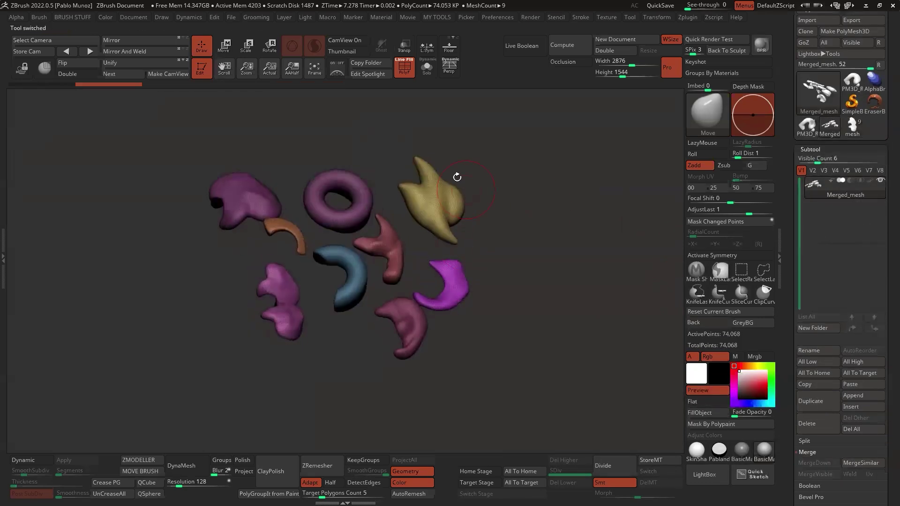
pyautogui.moveTo(554, 243); pyautogui.dragTo(500, 238)
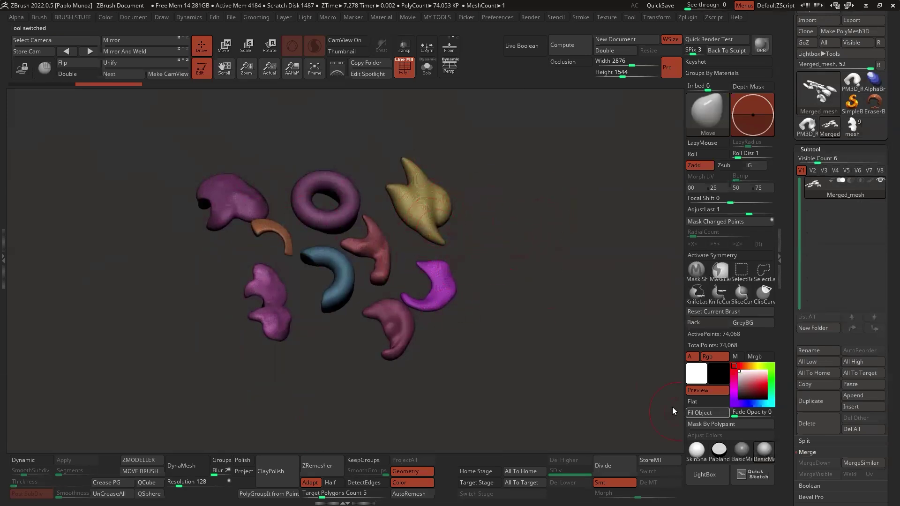
# - Return to the PM3D_Ring3D2 tool and append the merged mesh as a new subtool, framed in solo view
pyautogui.click(852, 126)
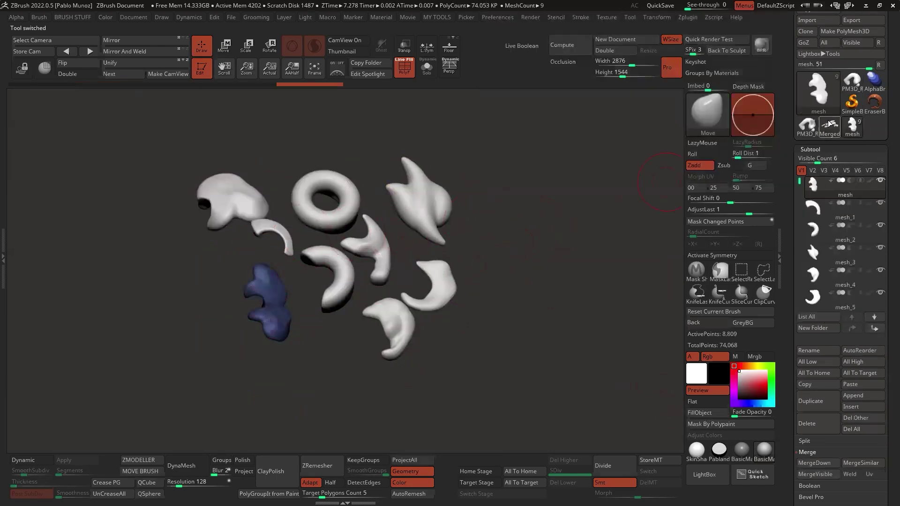
pyautogui.click(807, 125)
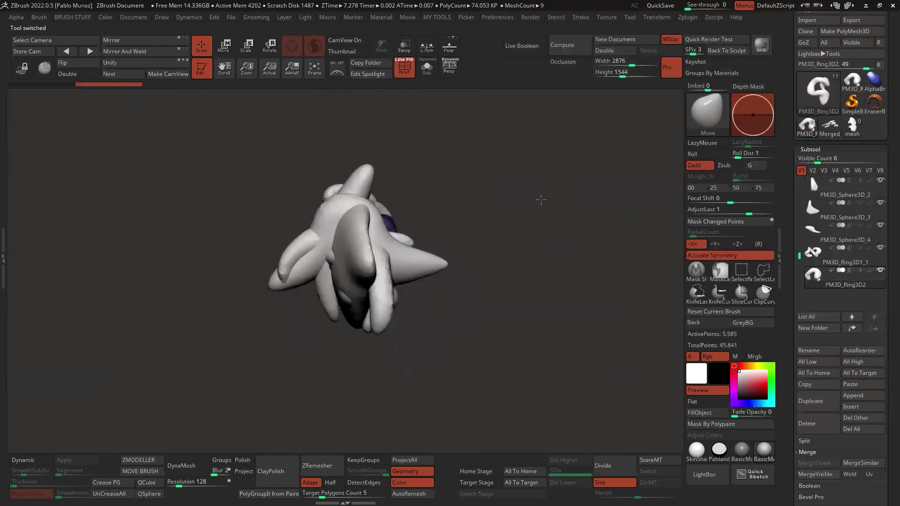
pyautogui.click(863, 385)
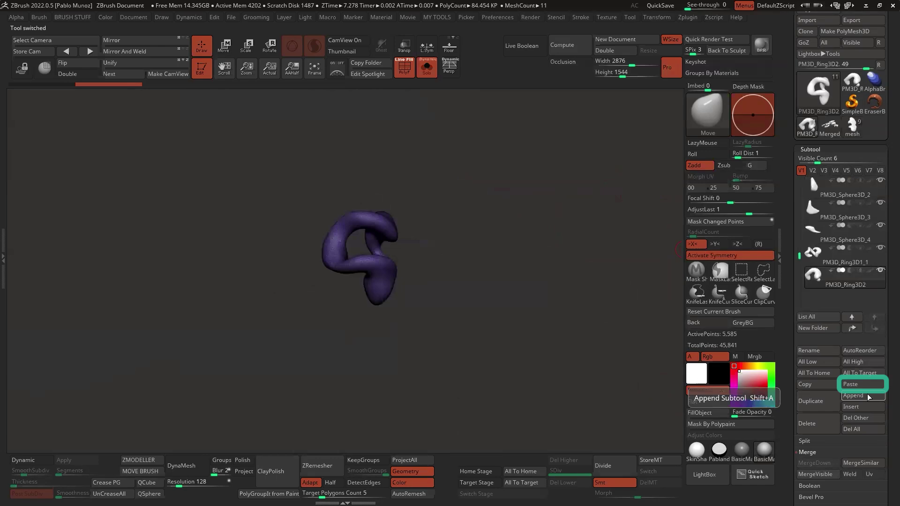
pyautogui.click(869, 398)
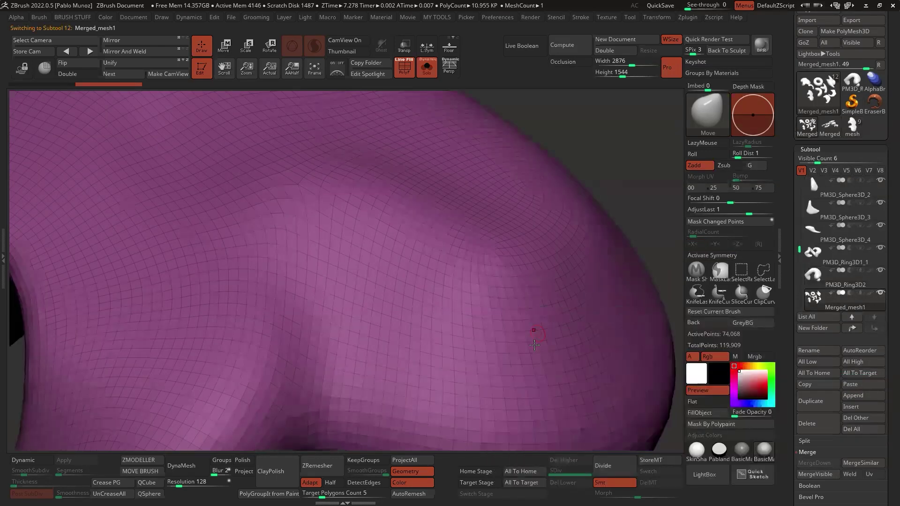
pyautogui.press('f')
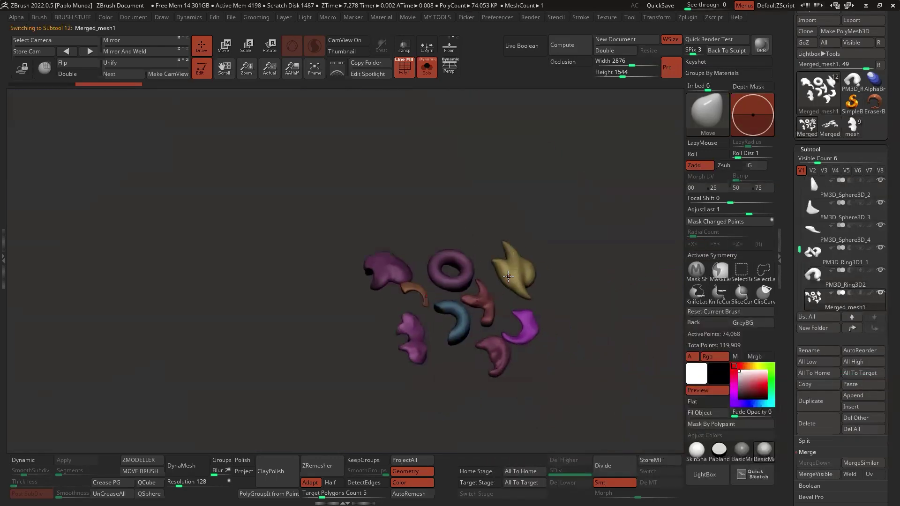
pyautogui.click(141, 62)
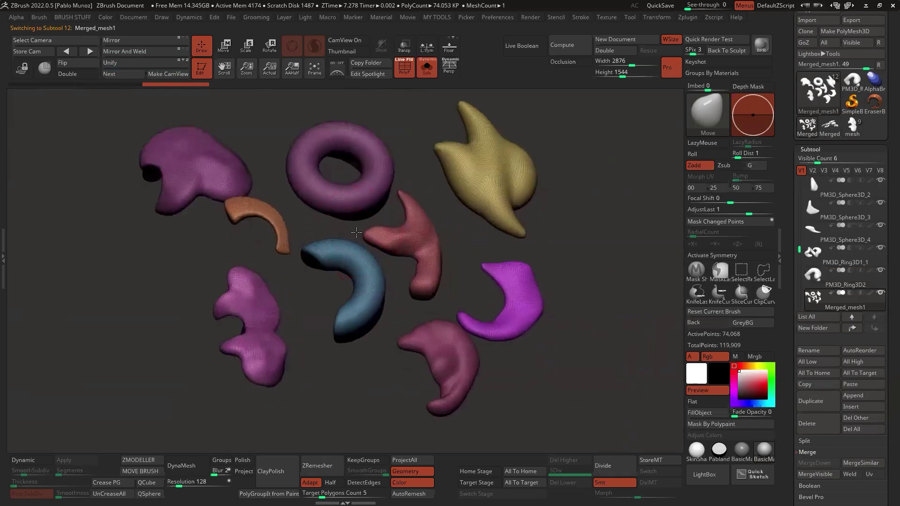
pyautogui.press('f')
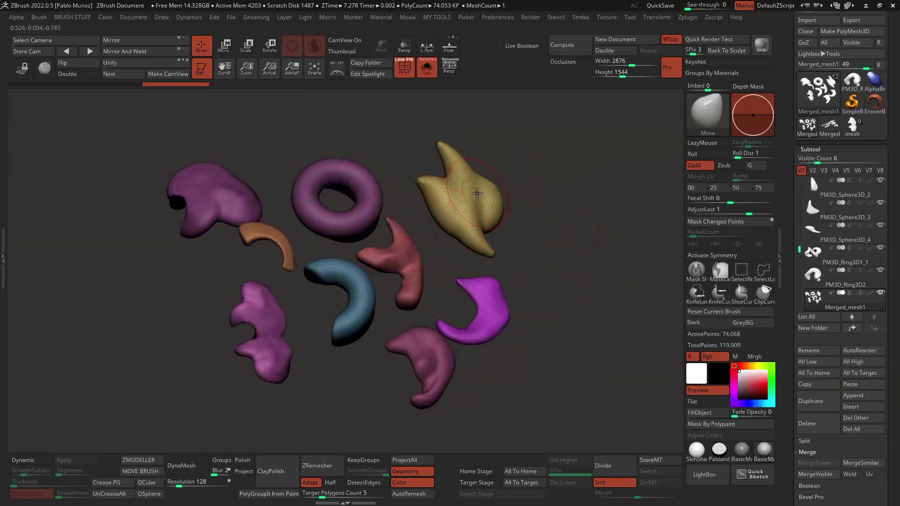
# - Expand the Split options and put the rounded side of the yellow spiked piece in its own polygroup
pyautogui.click(807, 336)
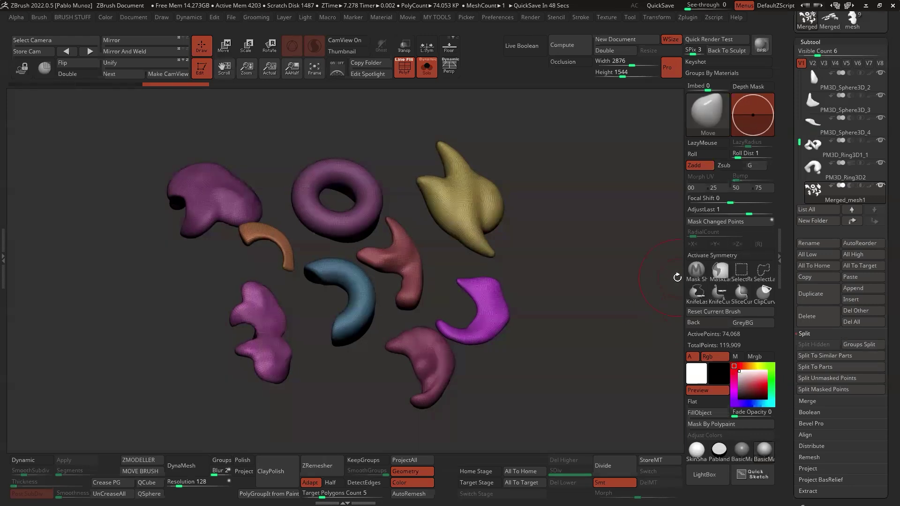
pyautogui.hotkey('ctrl', 'shift')
pyautogui.keyDown('ctrl'); pyautogui.keyDown('shift'); pyautogui.moveTo(552, 154); pyautogui.dragTo(470, 246); pyautogui.keyUp('shift'); pyautogui.keyUp('ctrl')
pyautogui.keyDown('ctrl'); pyautogui.keyDown('shift'); pyautogui.click(571, 213); pyautogui.keyUp('shift'); pyautogui.keyUp('ctrl')
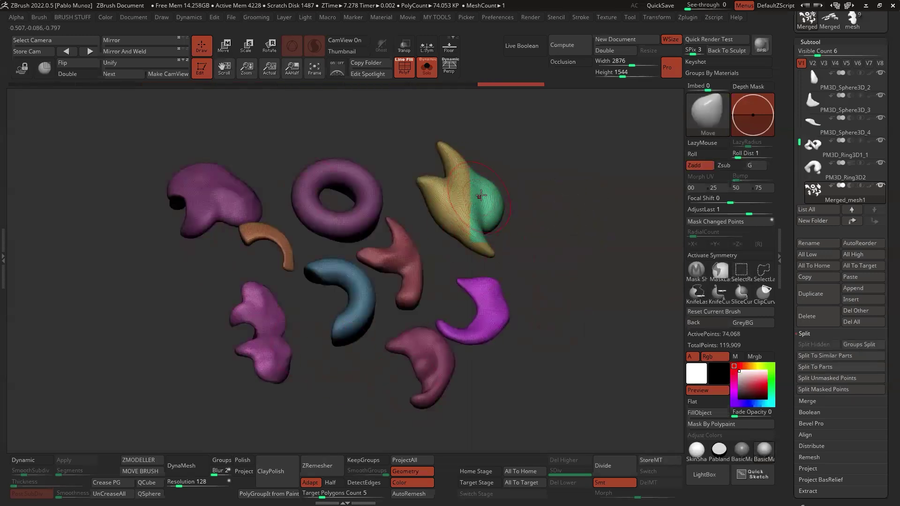
pyautogui.moveTo(480, 197); pyautogui.dragTo(476, 187, button='right')
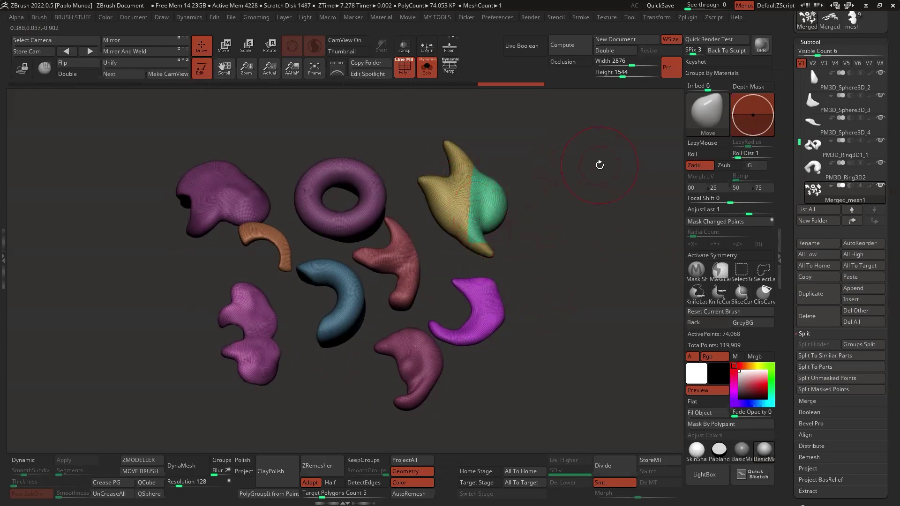
# - Assign one polygroup to each separate piece of the merged mesh with Auto Groups, repeating it for new colours
pyautogui.press('space')
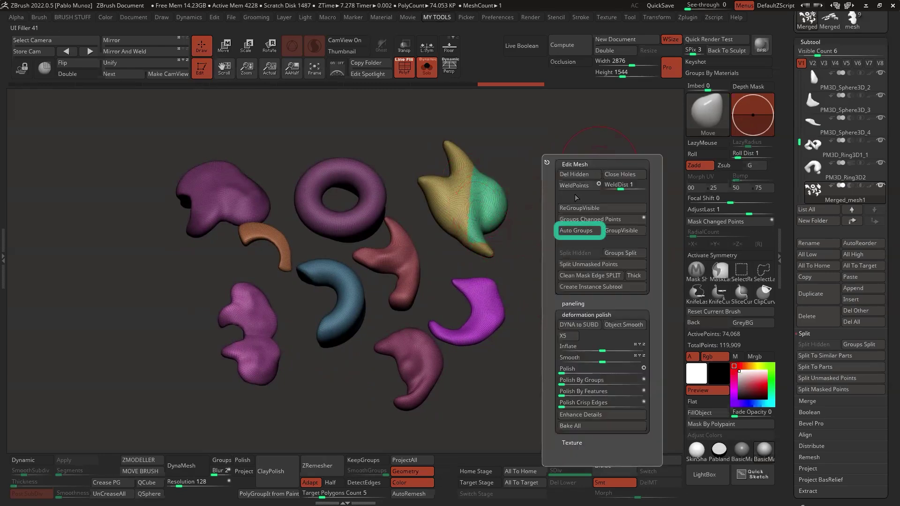
pyautogui.click(581, 234)
pyautogui.scroll(-10, 828, 201)
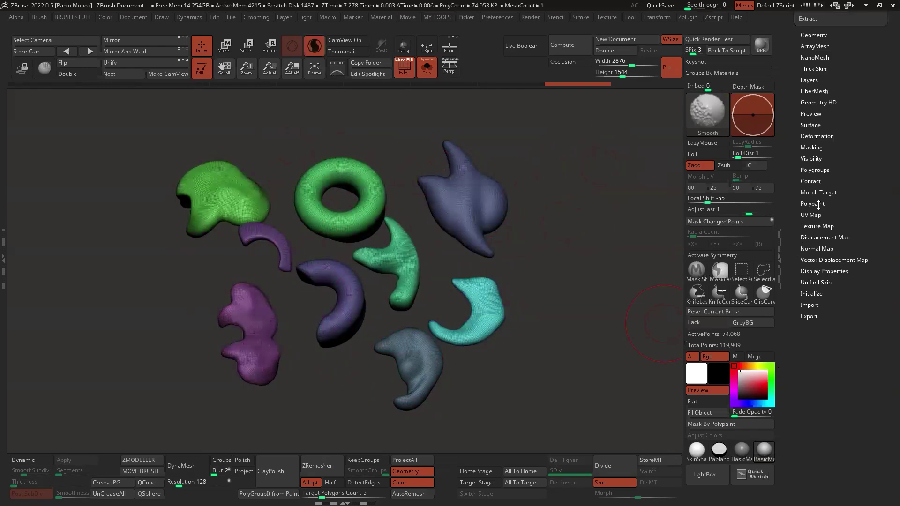
pyautogui.click(816, 170)
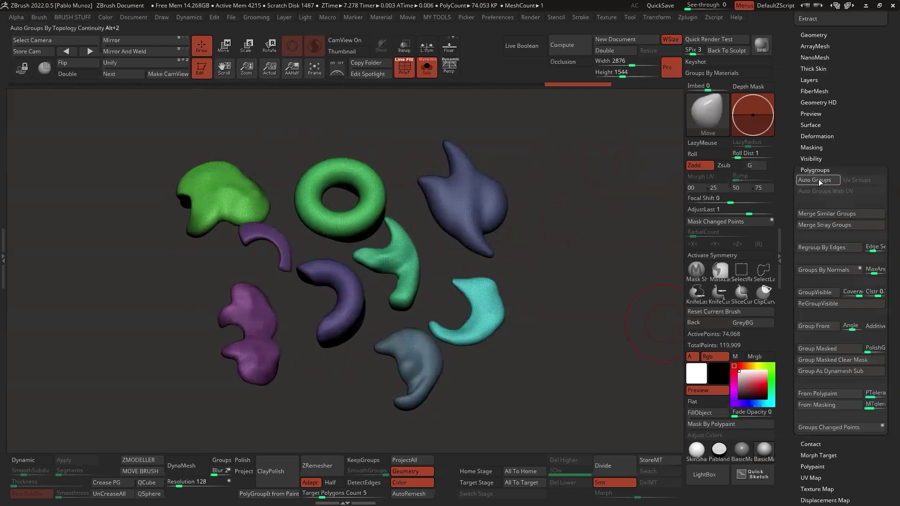
pyautogui.click(819, 180)
pyautogui.click(819, 180)
pyautogui.click(819, 180)
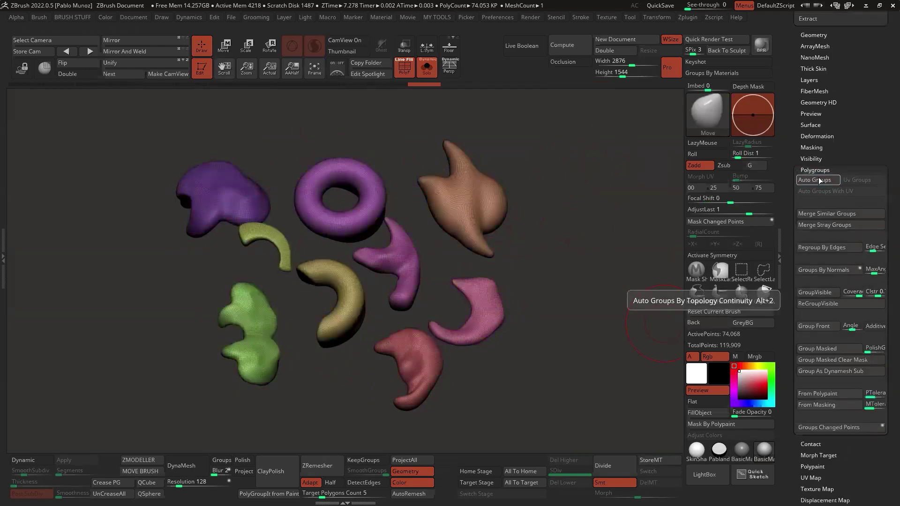
# - Split the merged mesh into separate subtools with Groups Split and set the subtool list's visible count to 13
pyautogui.scroll(2, 825, 164)
pyautogui.scroll(17, 826, 164)
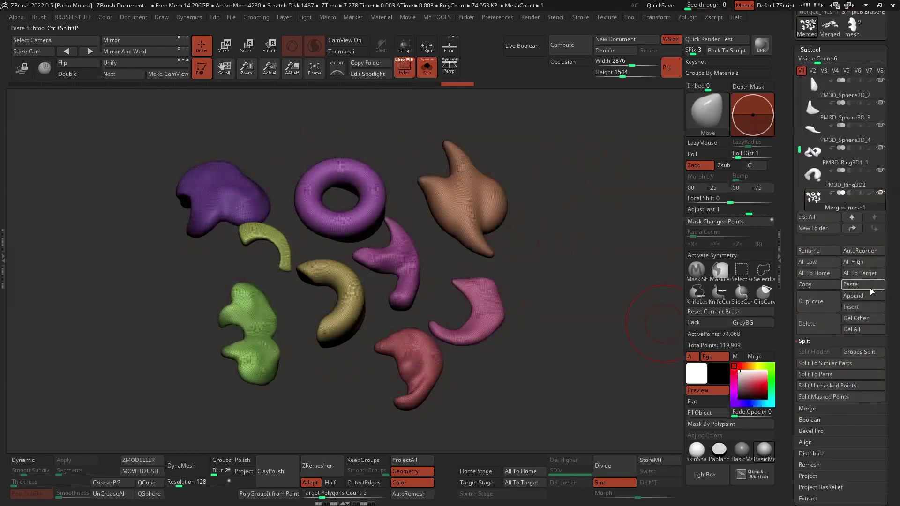
pyautogui.click(861, 352)
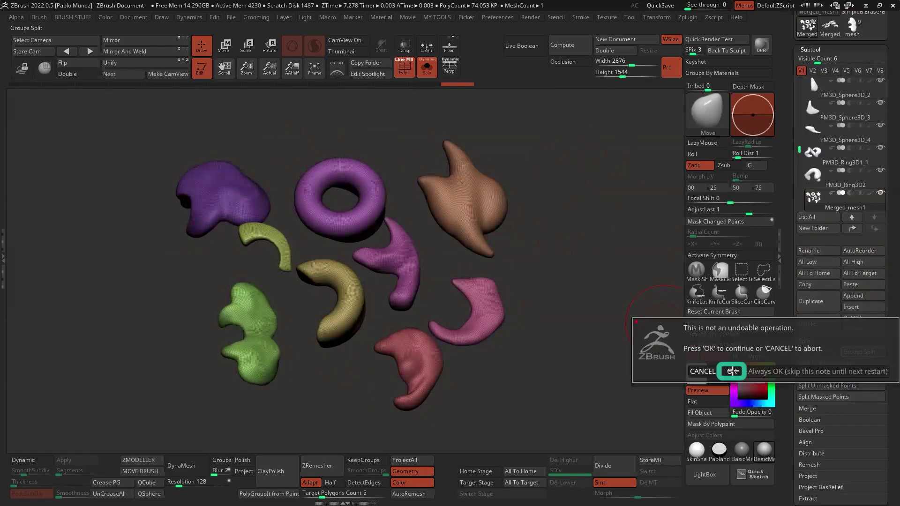
pyautogui.click(733, 372)
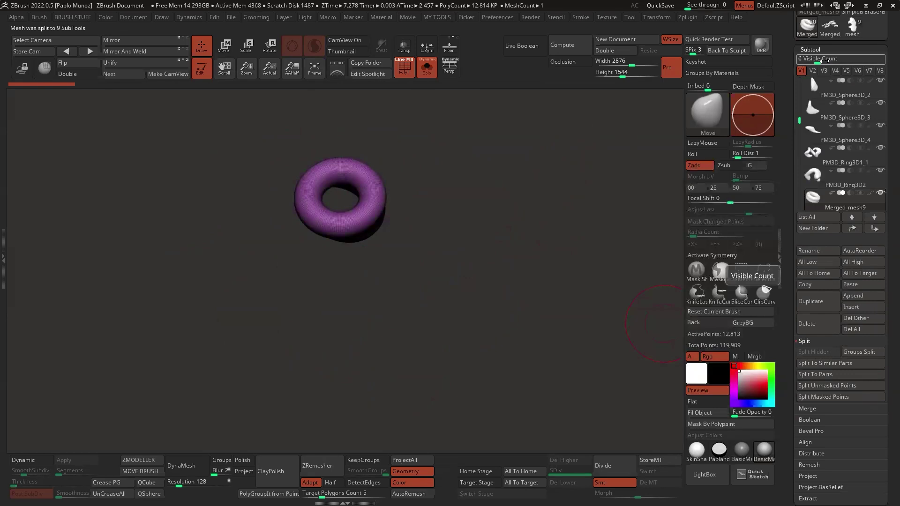
pyautogui.moveTo(825, 61); pyautogui.dragTo(842, 60)
# - Step through the newly split subtools down to Merged_mesh1 and back up to Merged_mesh4 to check each piece
pyautogui.press('Down')
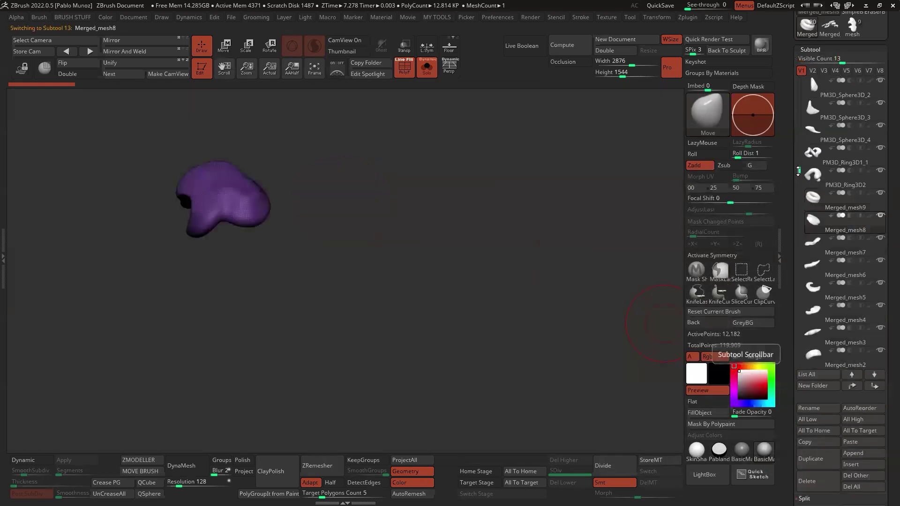
pyautogui.press('Down')
pyautogui.press('Down')
pyautogui.press('Down')
pyautogui.press('Down')
pyautogui.press('Down')
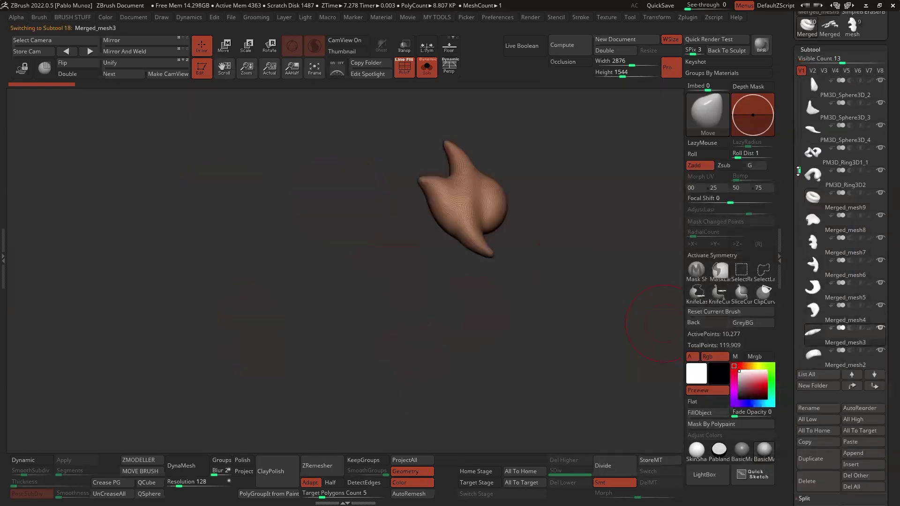
pyautogui.press('Down')
pyautogui.press('Down')
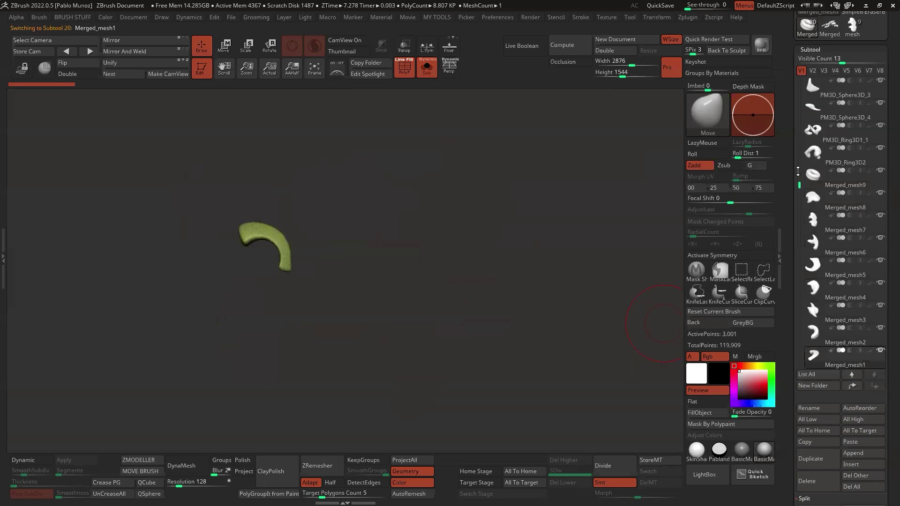
pyautogui.press('Up')
pyautogui.press('Up')
pyautogui.press('Up')
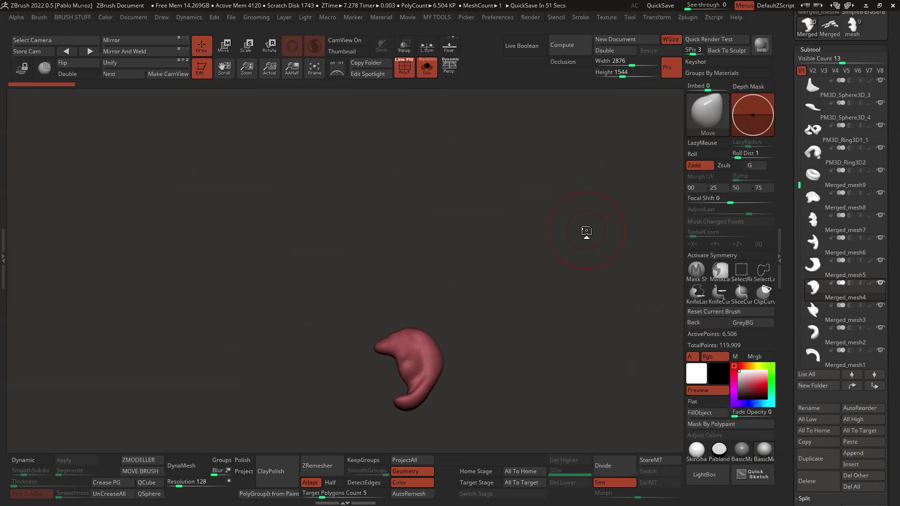
# - Leave solo view of Merged_mesh4 and show all subtools together, framed in full
pyautogui.moveTo(519, 232)
pyautogui.mouseDown()
pyautogui.moveTo(518, 252)
pyautogui.moveTo(514, 246)
pyautogui.mouseUp()
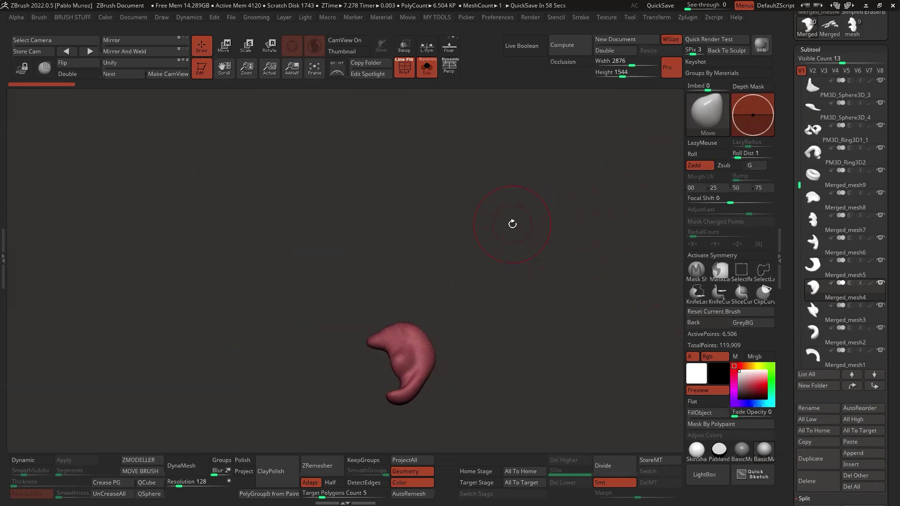
pyautogui.keyDown('alt'); pyautogui.moveTo(506, 275); pyautogui.dragTo(494, 217); pyautogui.keyUp('alt')
pyautogui.press('space')
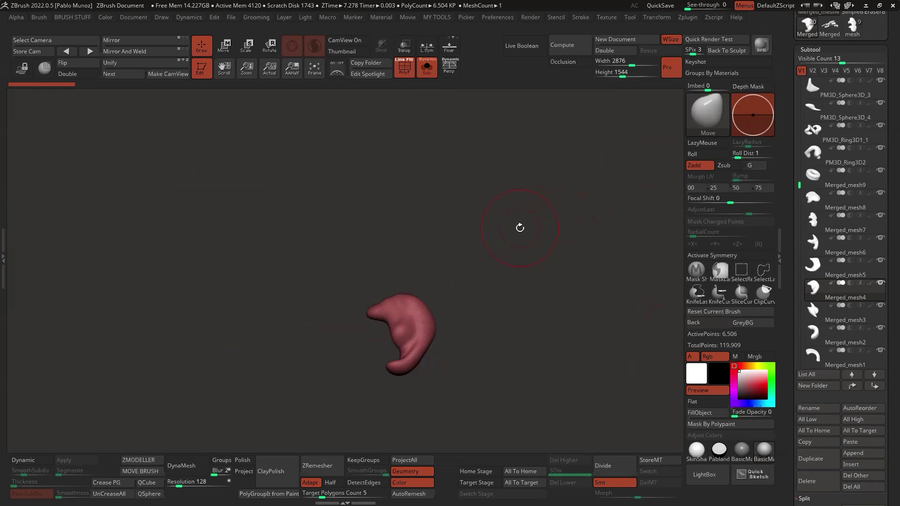
pyautogui.hotkey('ctrl', 'shift', 's')
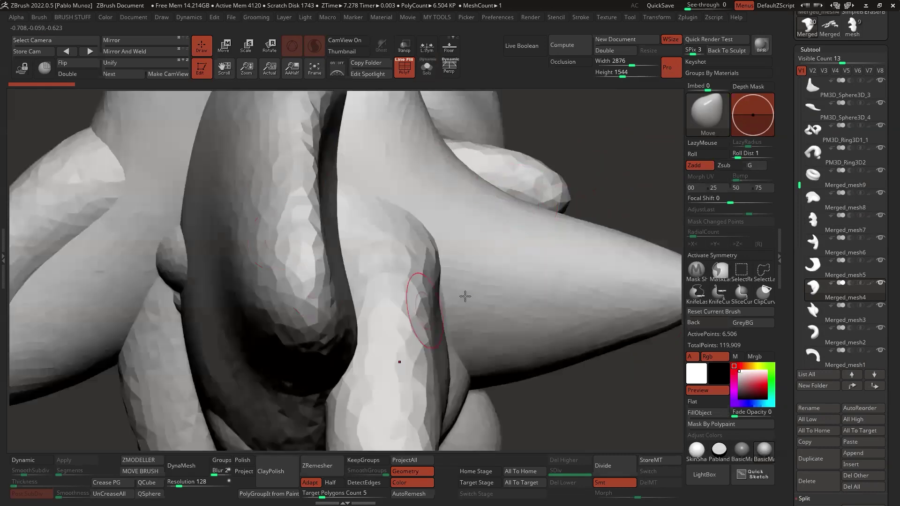
pyautogui.moveTo(517, 224); pyautogui.dragTo(523, 205)
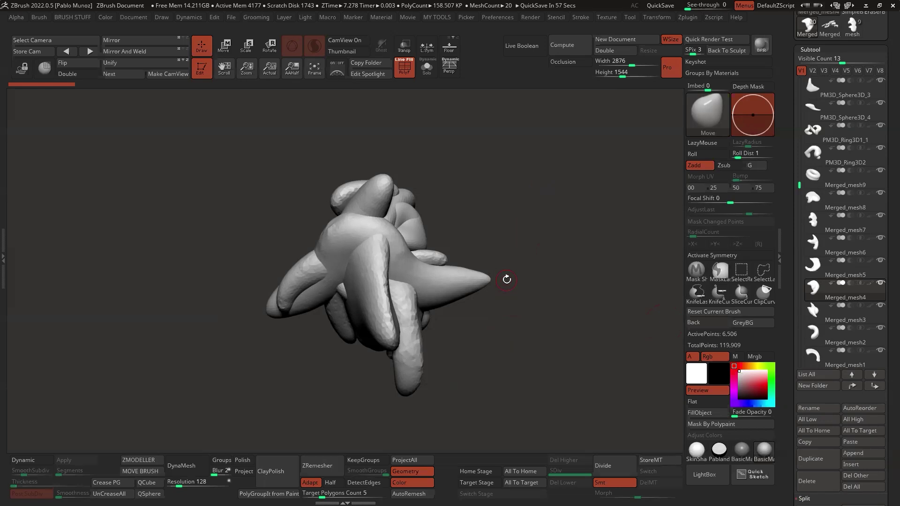
pyautogui.rightClick(535, 191)
# - Expand the Deformation options to locate Unify, and return to the subtool list
pyautogui.scroll(-10, 793, 227)
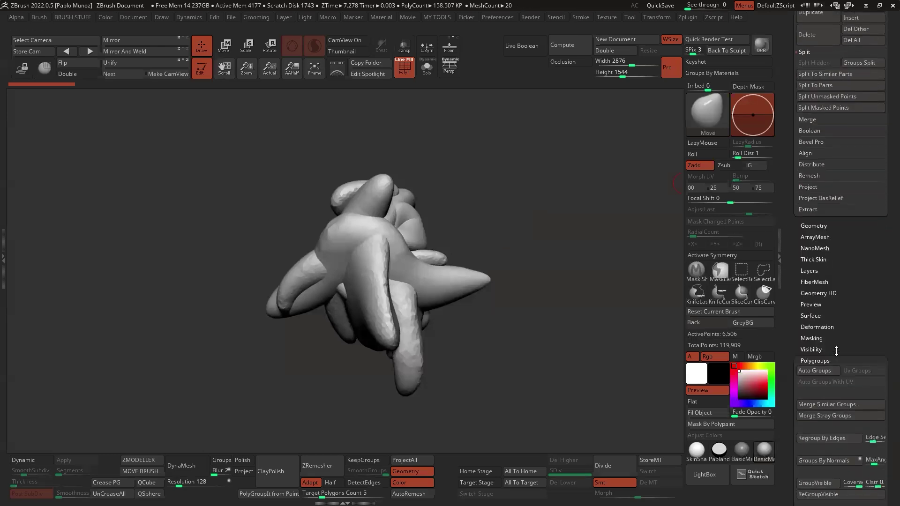
pyautogui.click(817, 327)
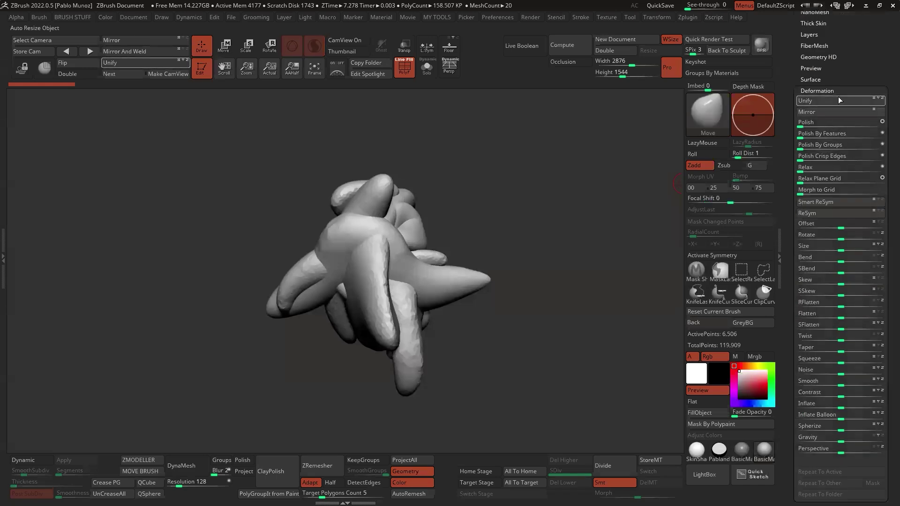
pyautogui.click(851, 35)
pyautogui.click(810, 16)
pyautogui.moveTo(816, 67); pyautogui.dragTo(788, 230)
pyautogui.click(812, 193)
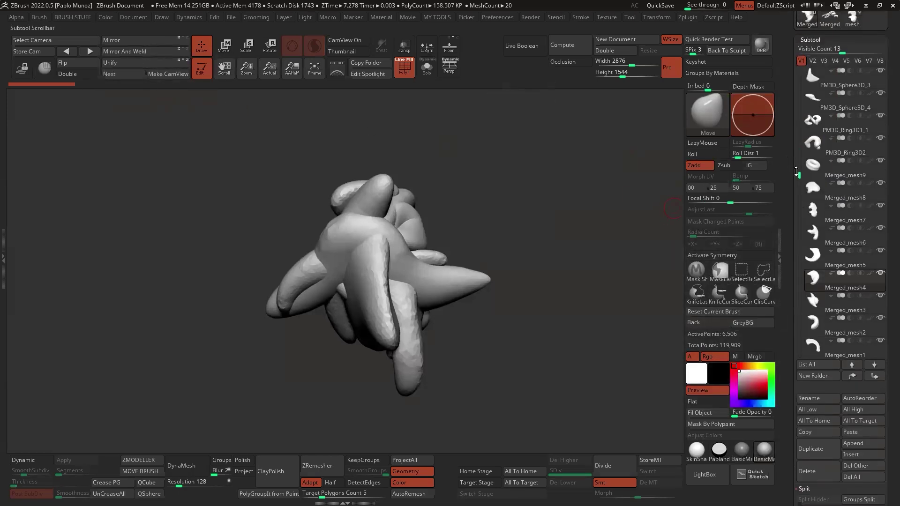
# - Select PM3D_Sphere3D_8 near the start of the subtool list and resize it with Unify
pyautogui.moveTo(799, 174); pyautogui.dragTo(792, 75)
pyautogui.click(817, 84)
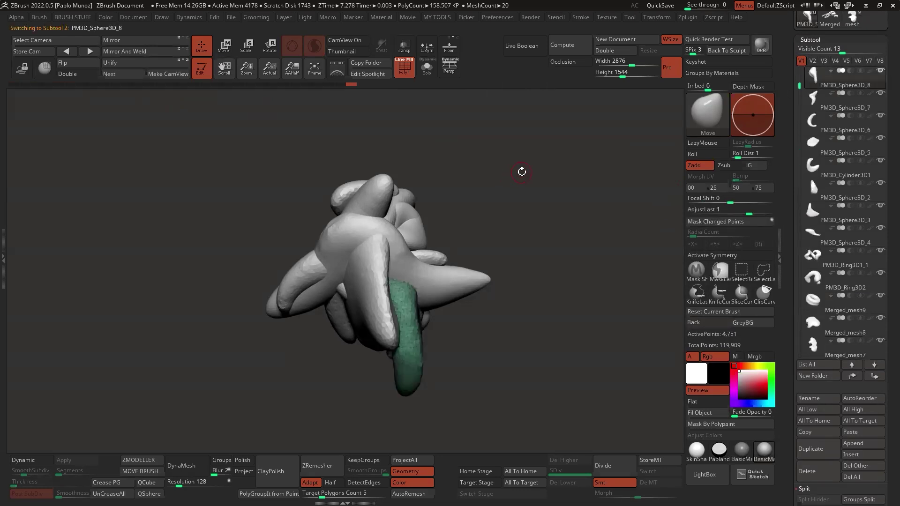
pyautogui.moveTo(547, 231); pyautogui.dragTo(552, 207)
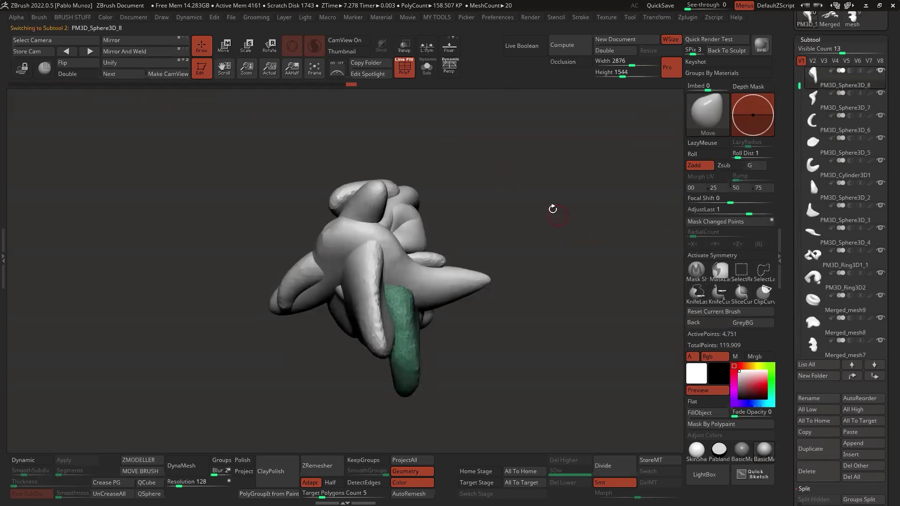
pyautogui.click(129, 66)
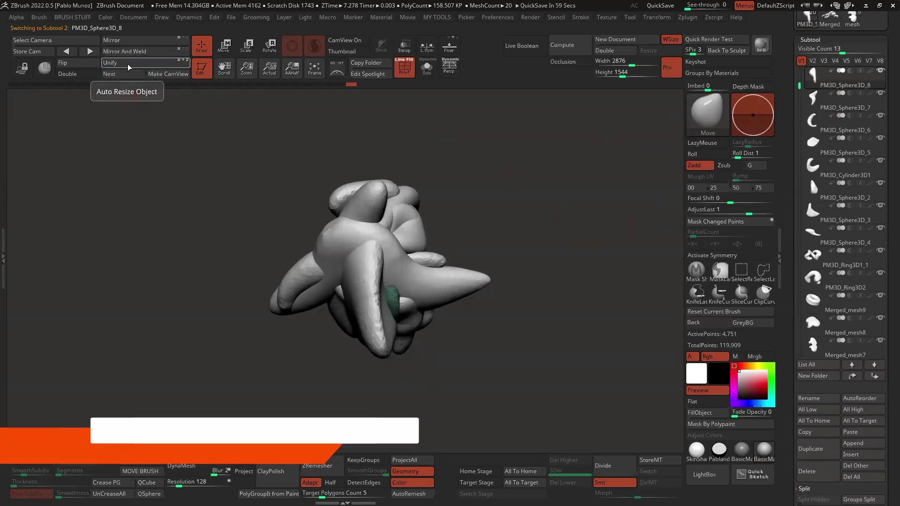
# - Apply Unify to each remaining subtool in turn, from PM3D_Sphere3D_7 down to Merged_mesh1, and to the skipped PM3D_Sphere3D_1
pyautogui.press('Down')
pyautogui.press('Down')
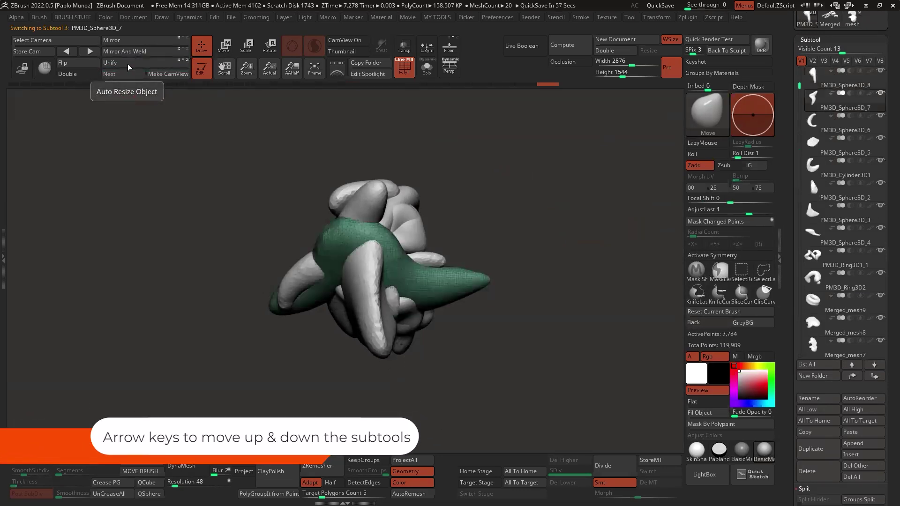
pyautogui.press('Down')
pyautogui.press('Down')
pyautogui.press('Down')
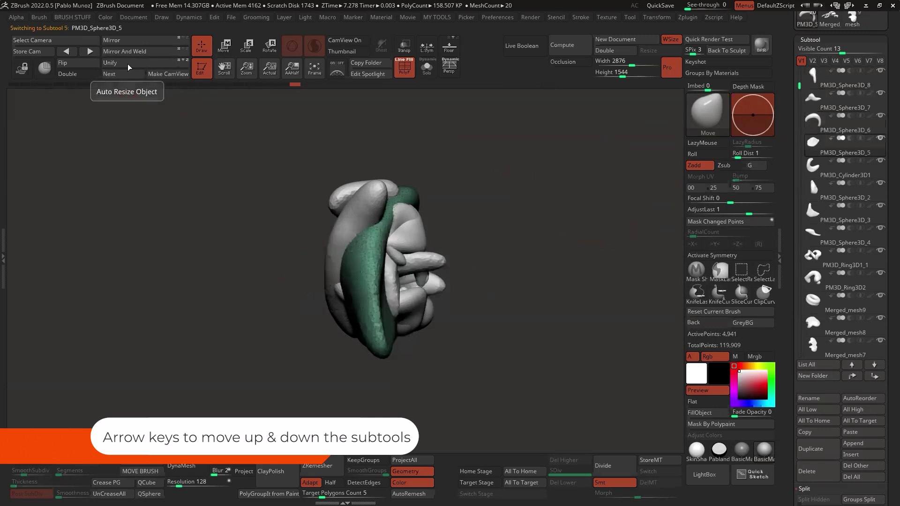
pyautogui.press('Down')
pyautogui.press('Down')
pyautogui.press('Down')
pyautogui.press('Down')
pyautogui.press('Down')
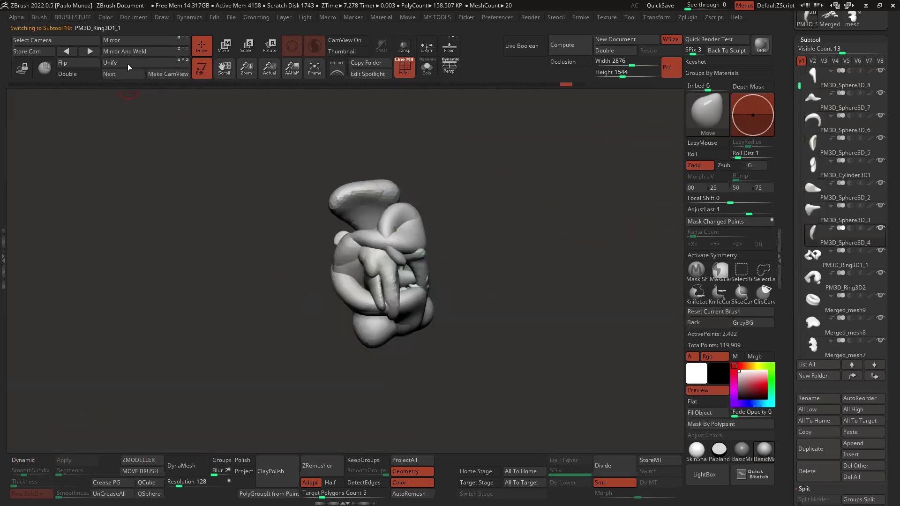
pyautogui.press('Down')
pyautogui.press('Down')
pyautogui.press('Down')
pyautogui.press('Down')
pyautogui.press('Down')
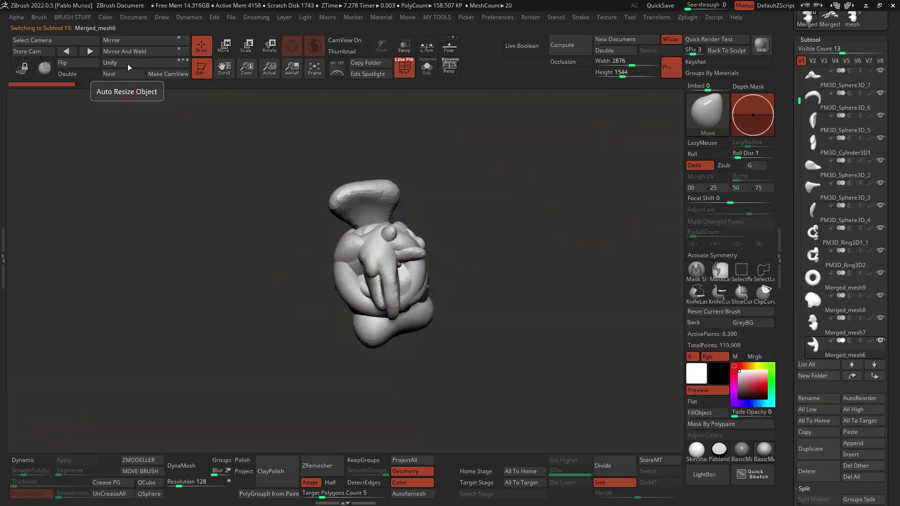
pyautogui.press('Down')
pyautogui.press('Down')
pyautogui.press('Down')
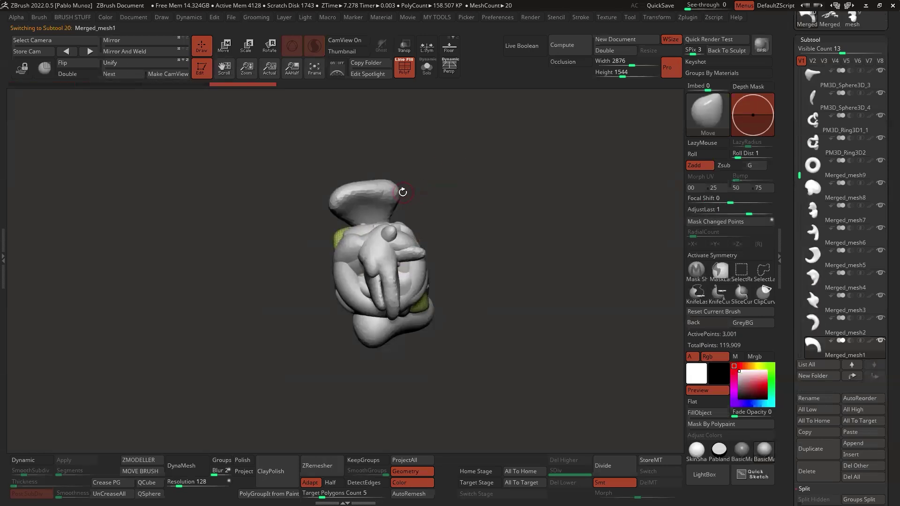
pyautogui.keyDown('alt'); pyautogui.click(387, 190); pyautogui.keyUp('alt')
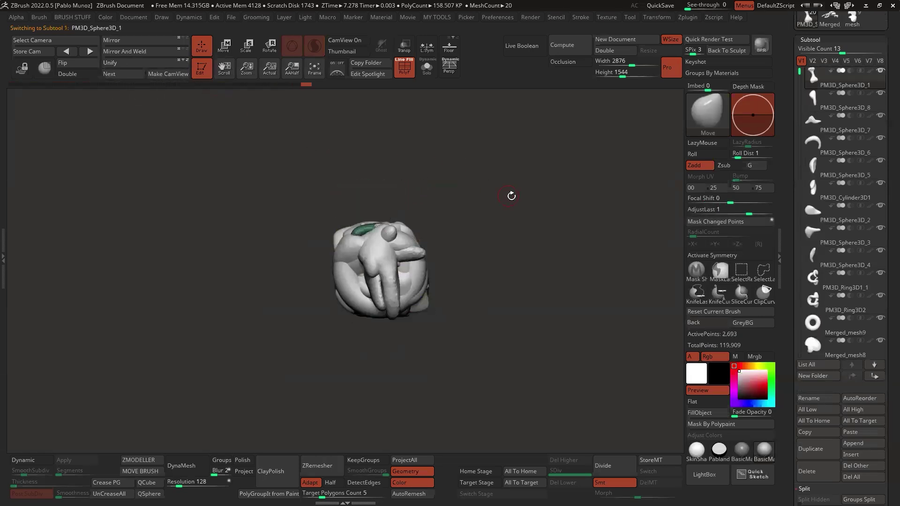
pyautogui.moveTo(439, 218); pyautogui.dragTo(466, 233)
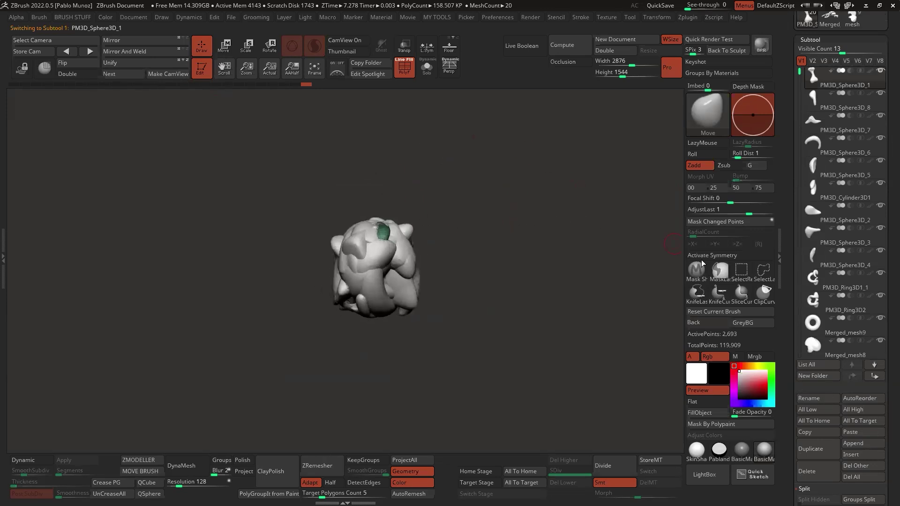
# - Append a cone as a new subtool, isolate it in solo view and convert it to a QCube
pyautogui.click(870, 443)
pyautogui.click(582, 349)
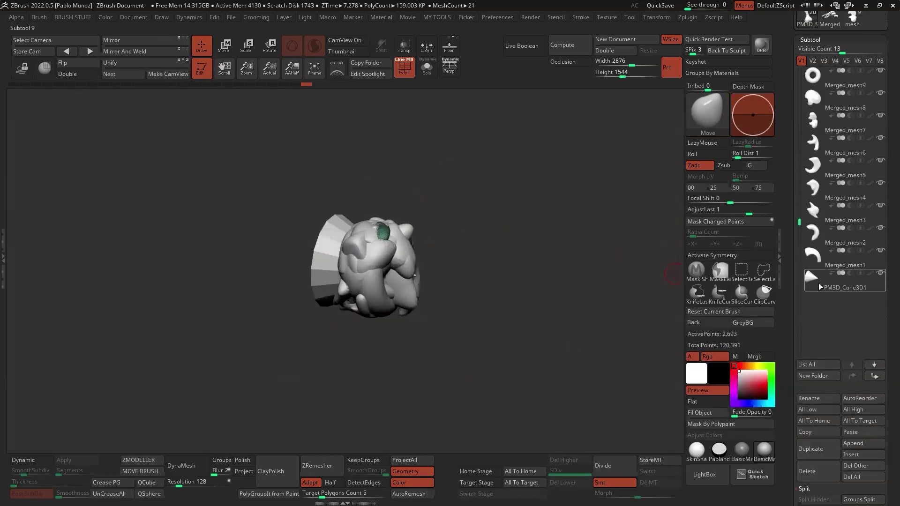
pyautogui.click(819, 283)
pyautogui.hotkey('alt', 'shift', 's')
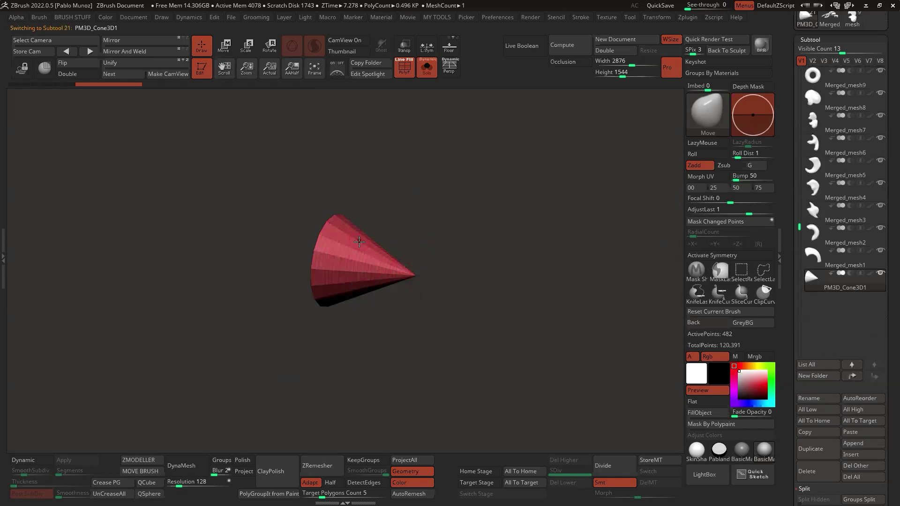
pyautogui.click(151, 486)
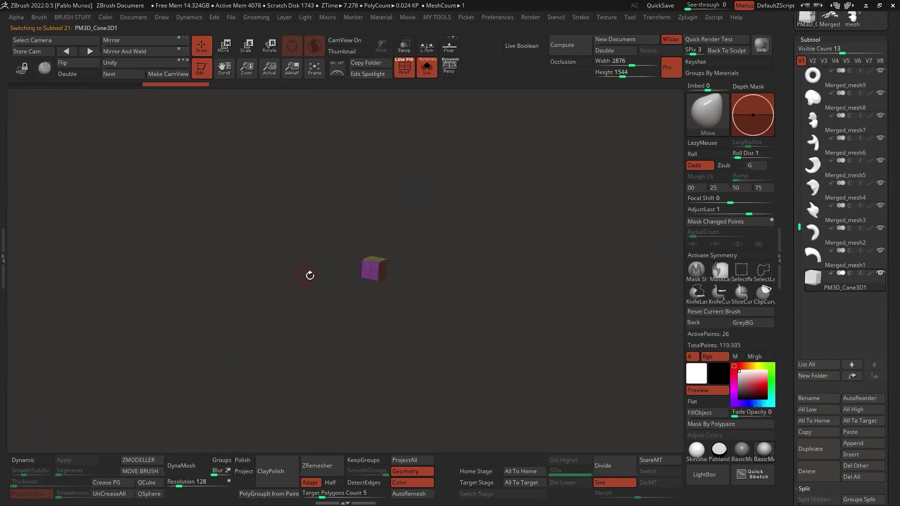
# - Frame the cube, show all subtools and turn on transparency to compare the unified pieces with the cube's size
pyautogui.press('f')
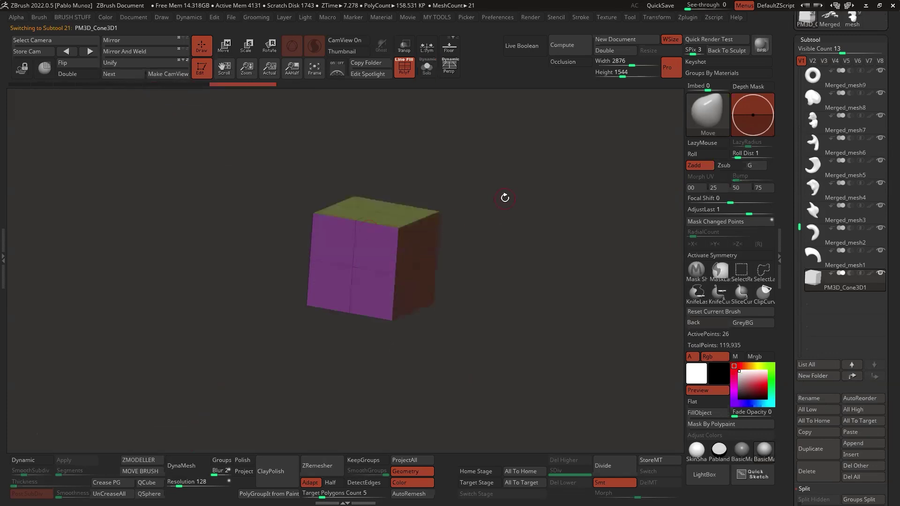
pyautogui.keyDown('shift'); pyautogui.moveTo(504, 197); pyautogui.dragTo(463, 137); pyautogui.keyUp('shift')
pyautogui.click(427, 67)
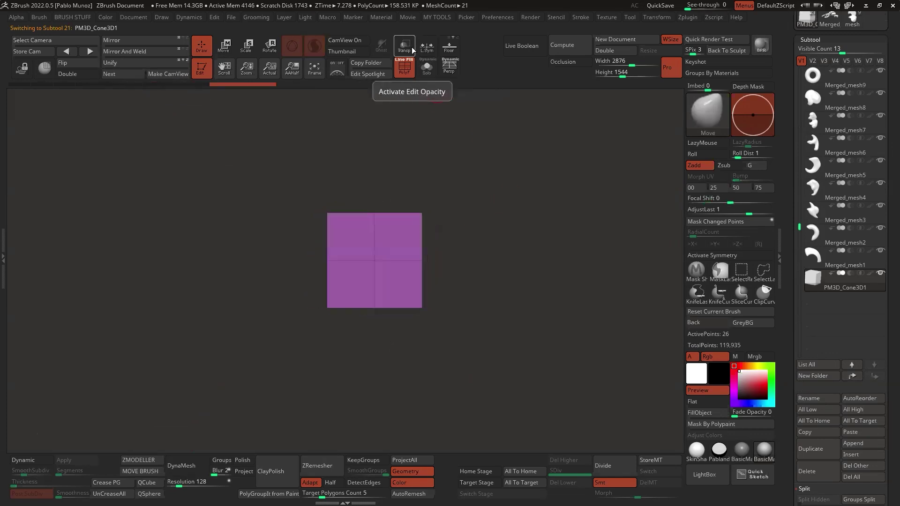
pyautogui.click(408, 47)
pyautogui.moveTo(488, 245); pyautogui.dragTo(446, 262)
pyautogui.moveTo(512, 183); pyautogui.dragTo(565, 223)
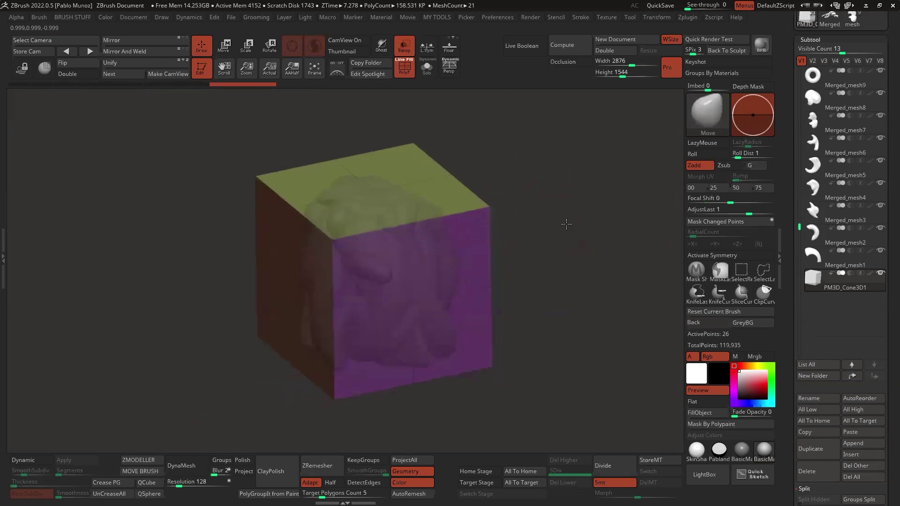